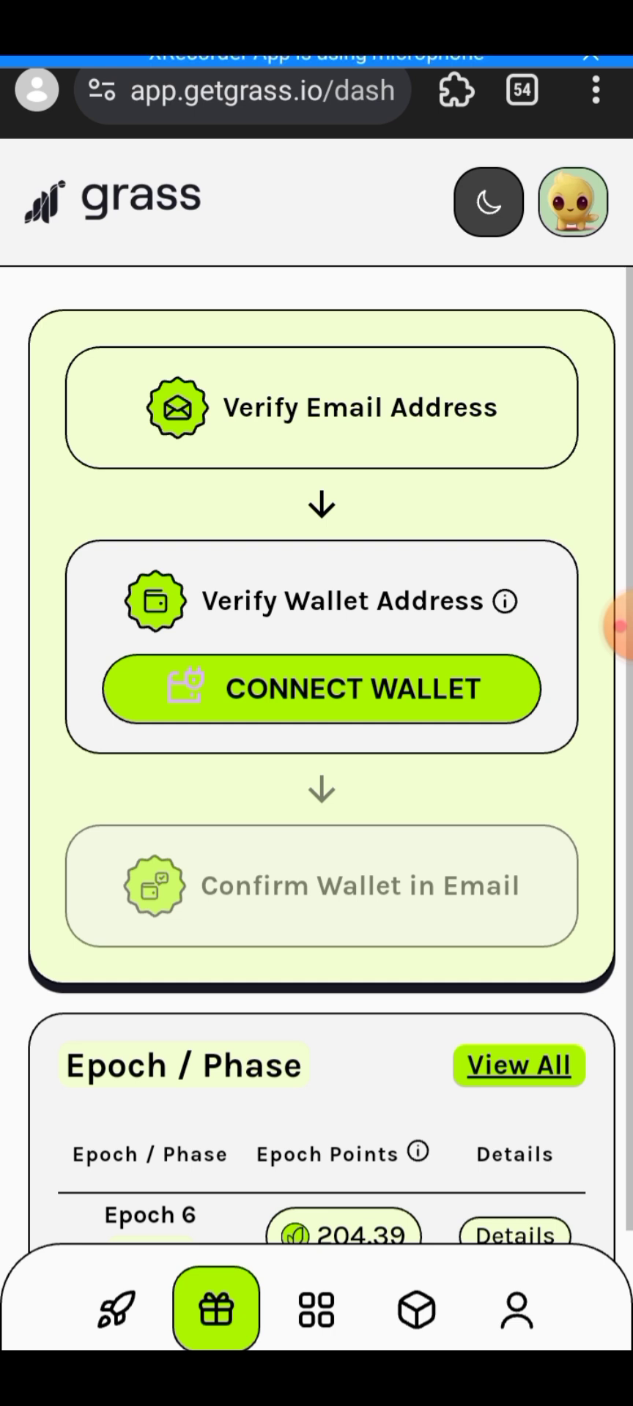
Bring up the recent-apps view and swipe through the cards toward the Play Store.
mouse_move(317, 1376)
mouse_down()
mouse_move(366, 879)
mouse_move(571, 843)
mouse_up()
drag(220, 733, 608, 733)
Read the Crypto Street WhatsApp group's message about linking the Phantom wallet on Grass.
click(52, 659)
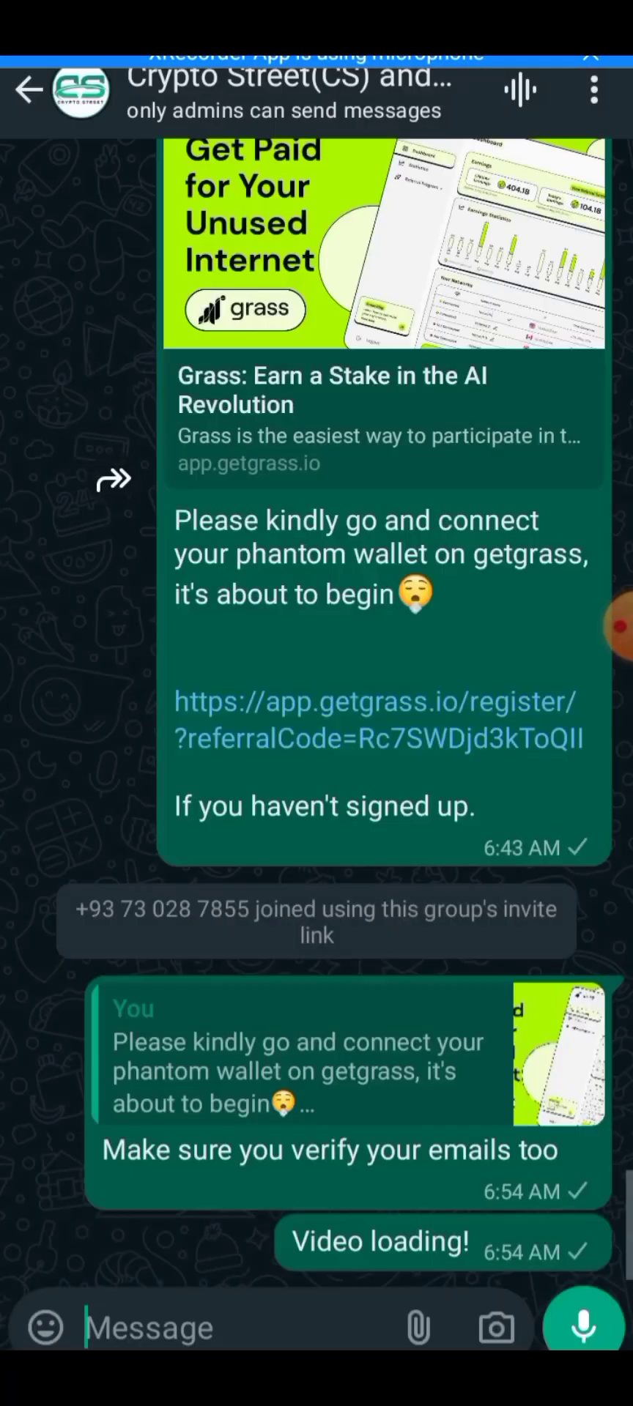
scroll(348, 712, up, 3)
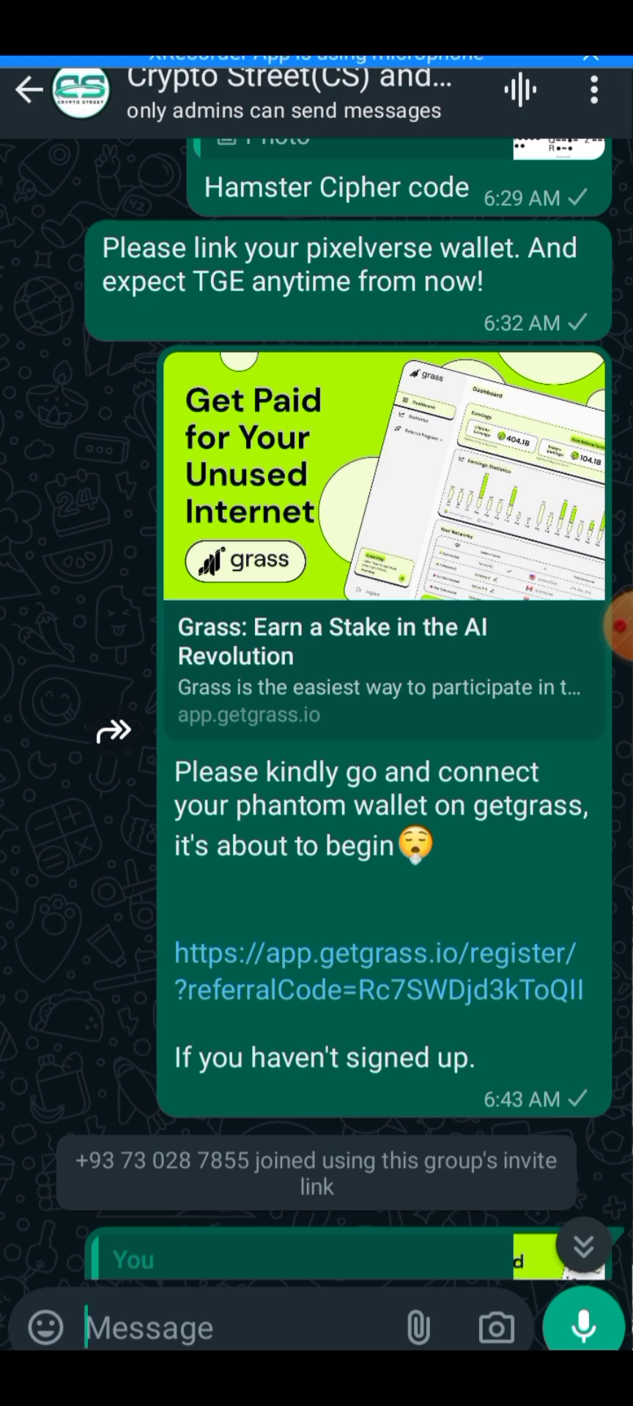
drag(318, 1385, 316, 1024)
Return briefly to the Grass dashboard, then open the Play Store from recent apps.
click(316, 681)
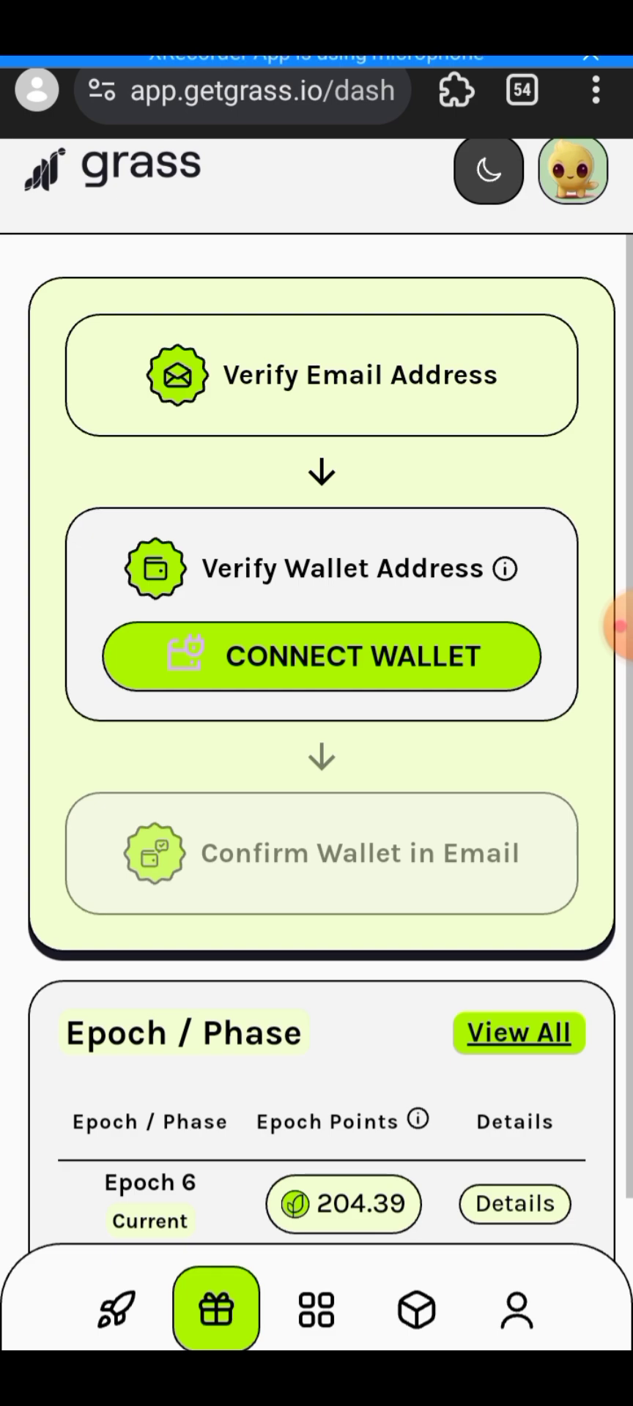
drag(317, 1384, 316, 1025)
drag(145, 681, 475, 681)
drag(146, 681, 475, 681)
click(317, 681)
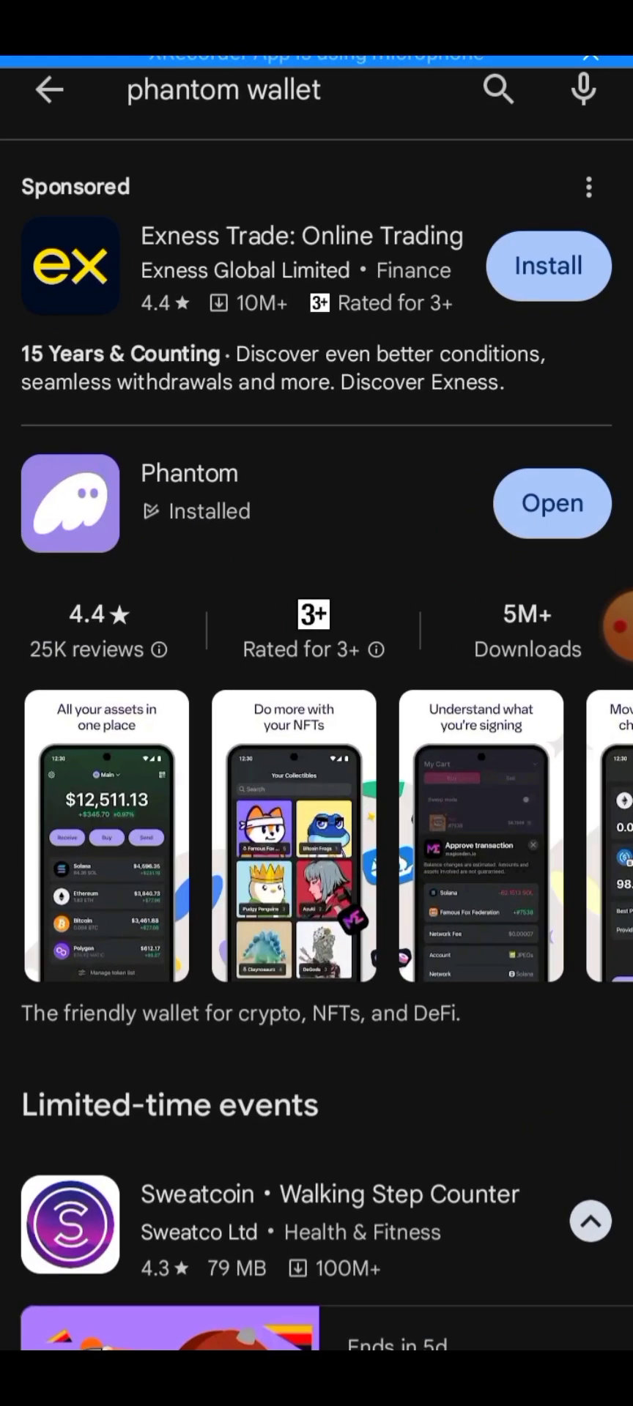
Search the Play Store for 'phantom wallet' and confirm Phantom is already installed.
click(222, 89)
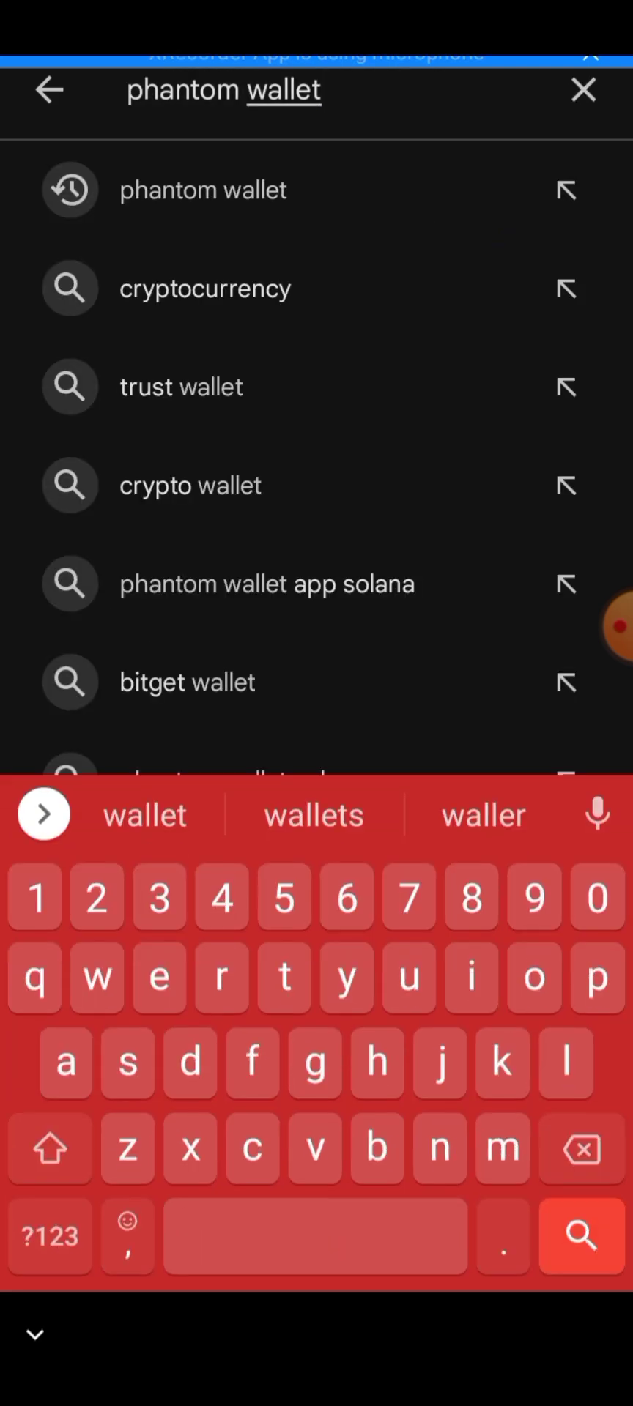
drag(1, 326, 30, 326)
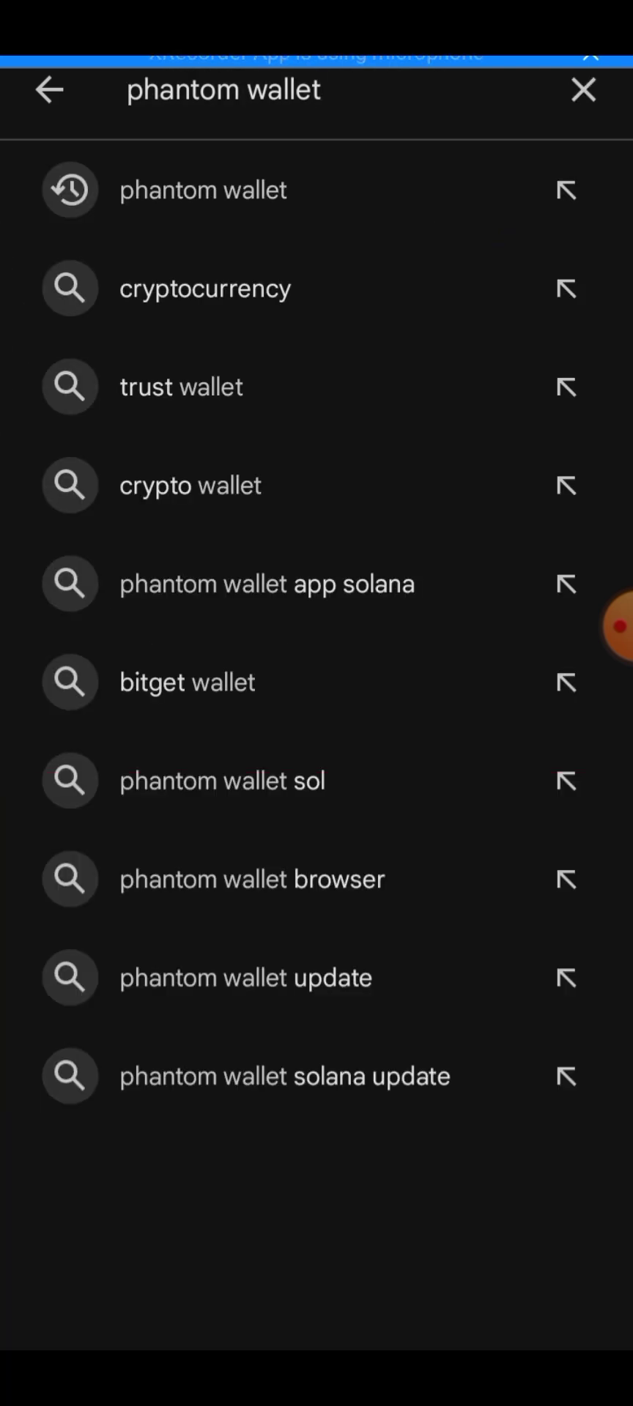
click(204, 190)
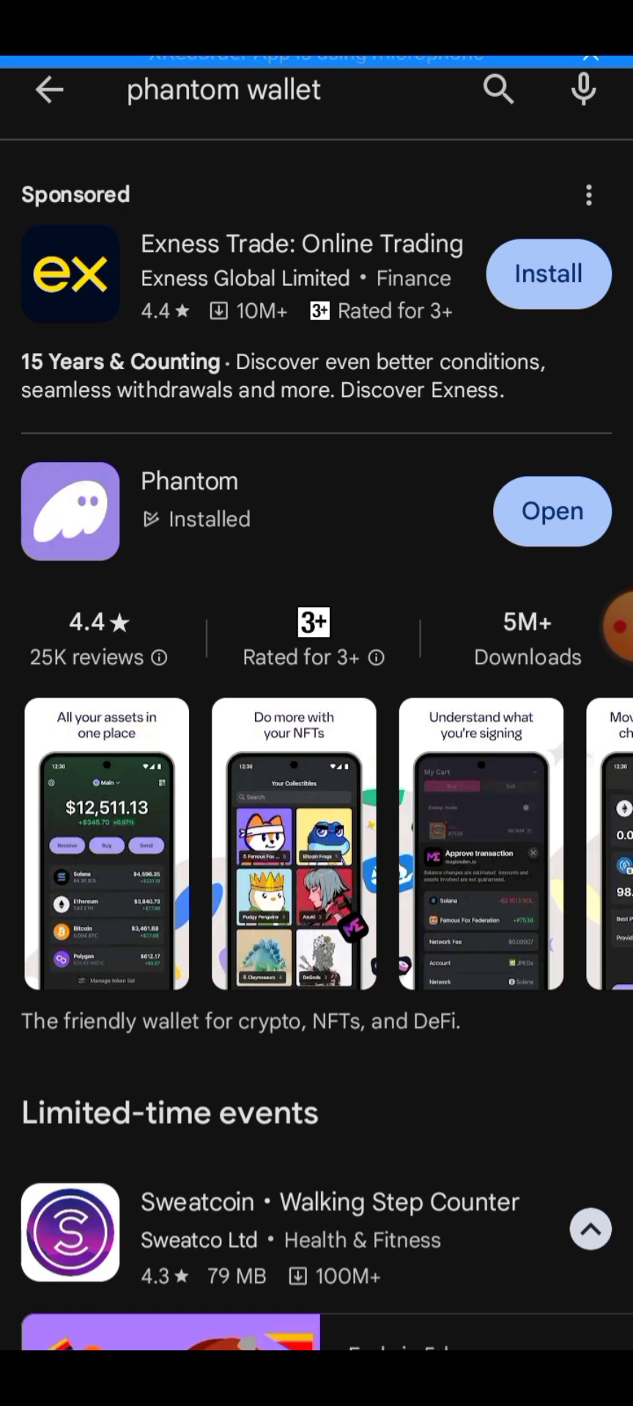
drag(316, 1392, 316, 952)
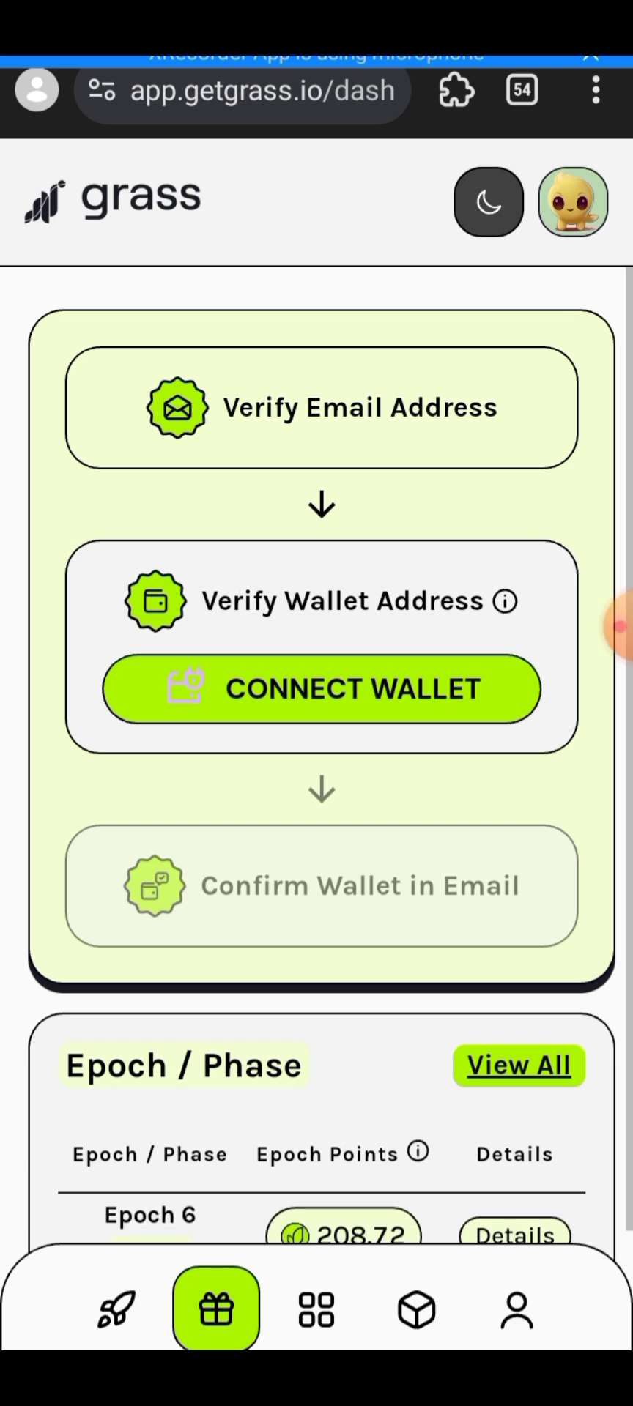
Start Grass's wallet connection, opening Phantom's Solana Airdrops wallet with zero balance.
click(321, 688)
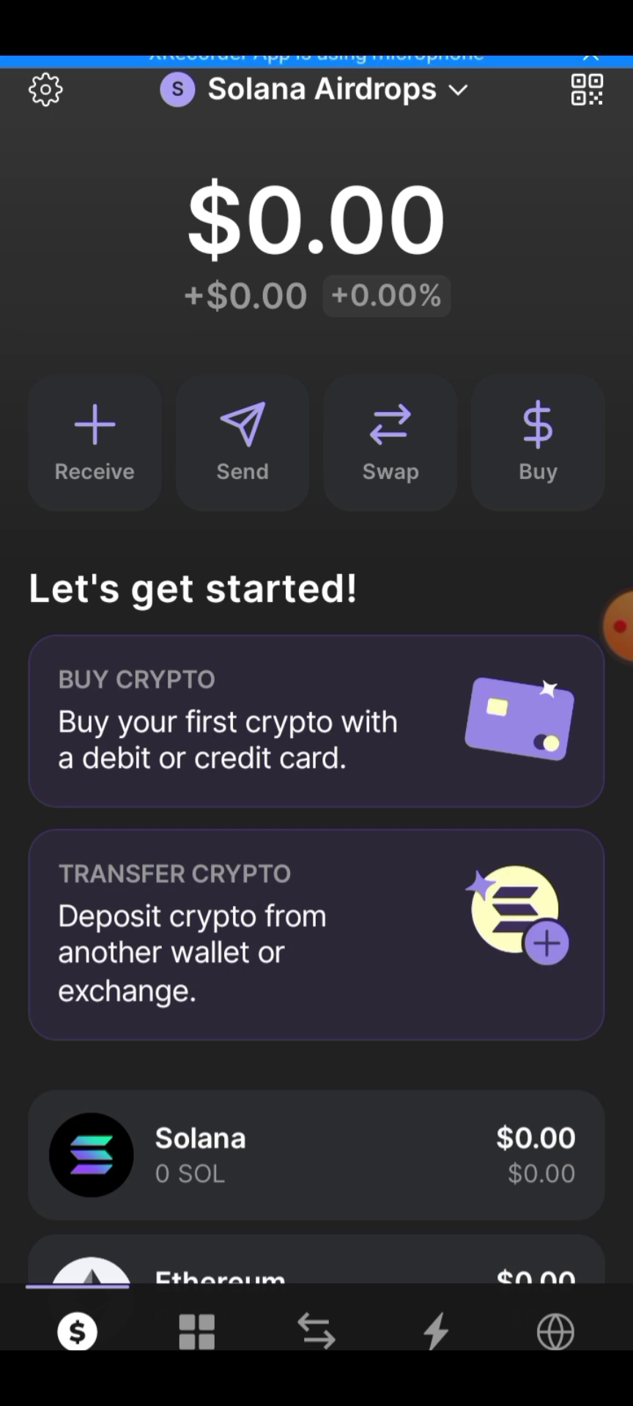
drag(316, 1385, 317, 953)
Reopen Grass, request the wallet connection again, and approve it in Phantom.
click(233, 659)
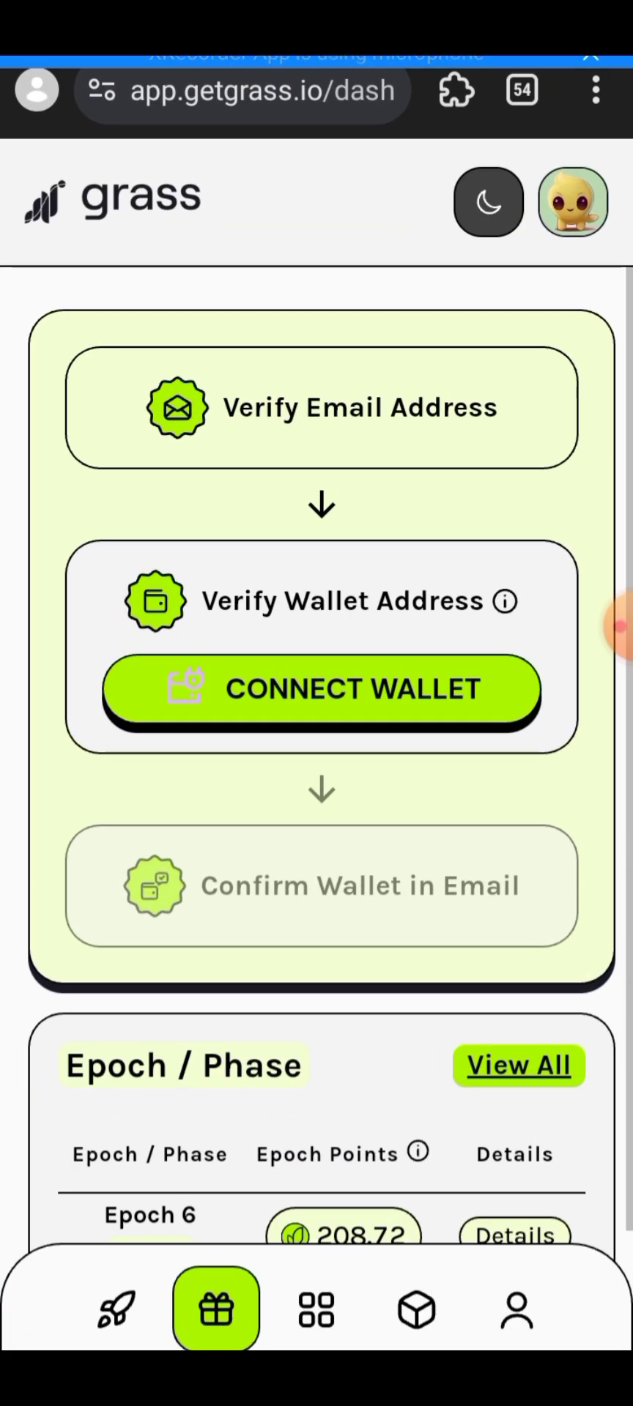
click(321, 689)
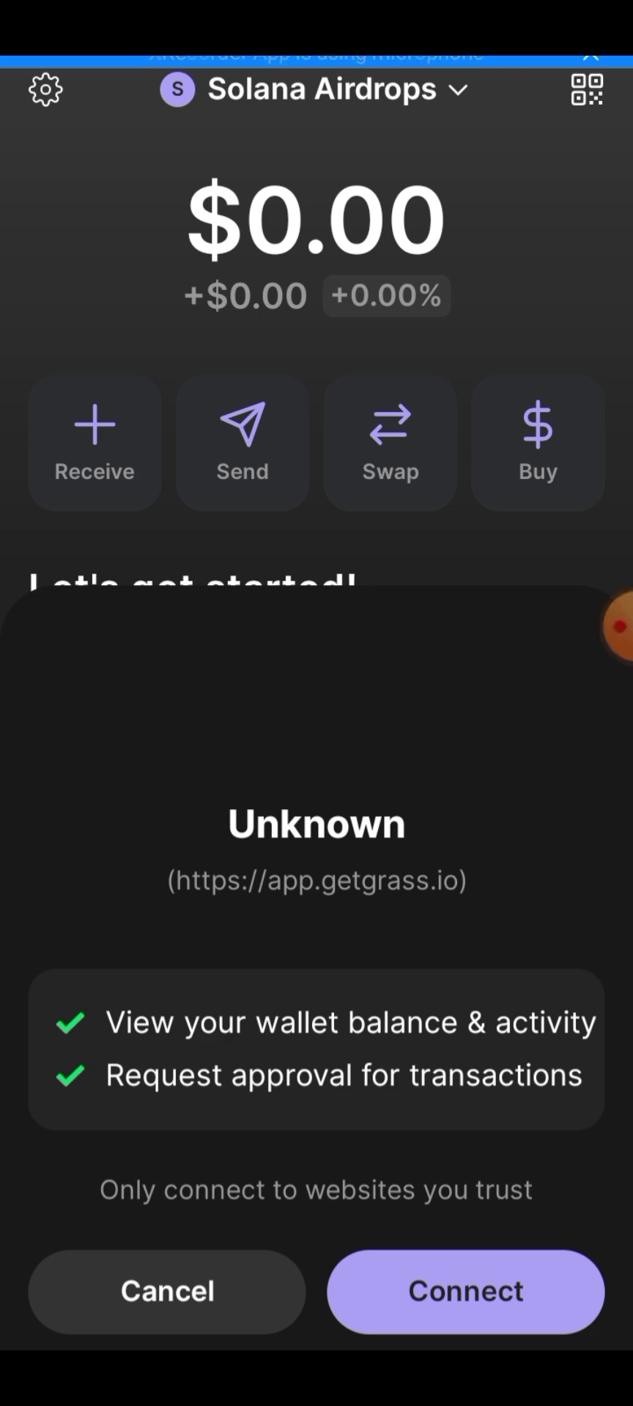
click(466, 1291)
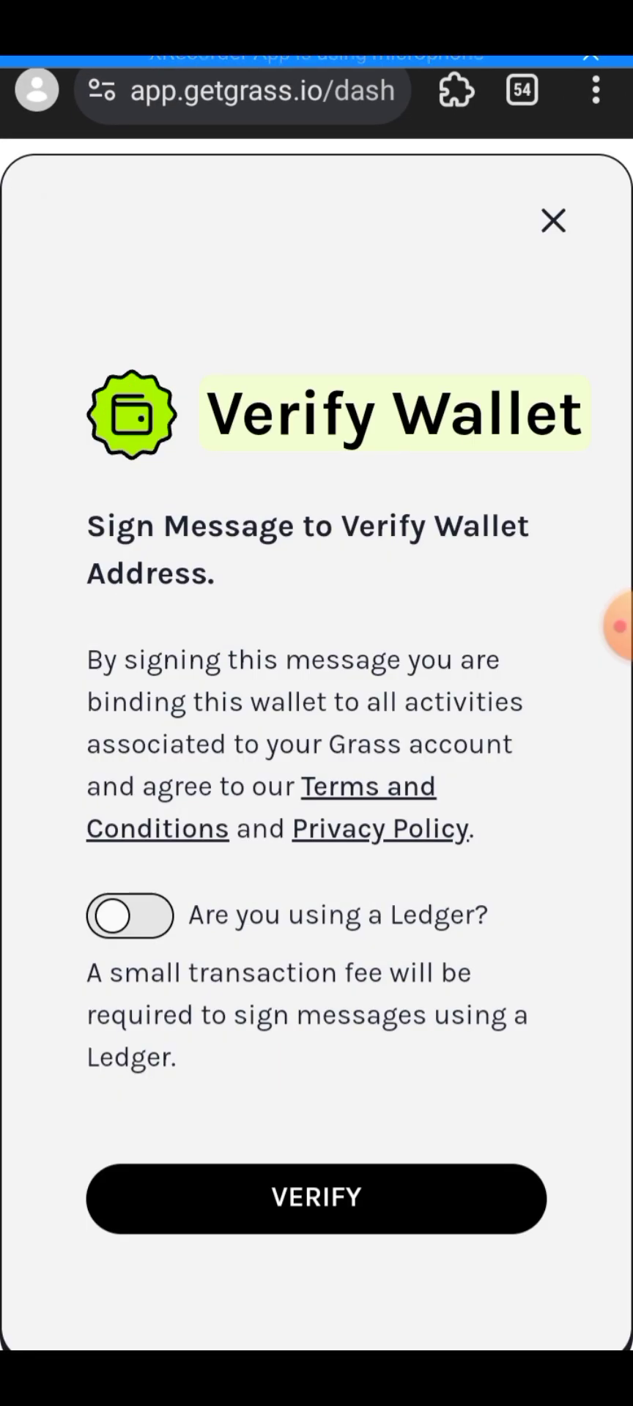
Verify the wallet by approving Grass's sign-message request in Phantom, retrying once.
click(317, 1198)
click(316, 1198)
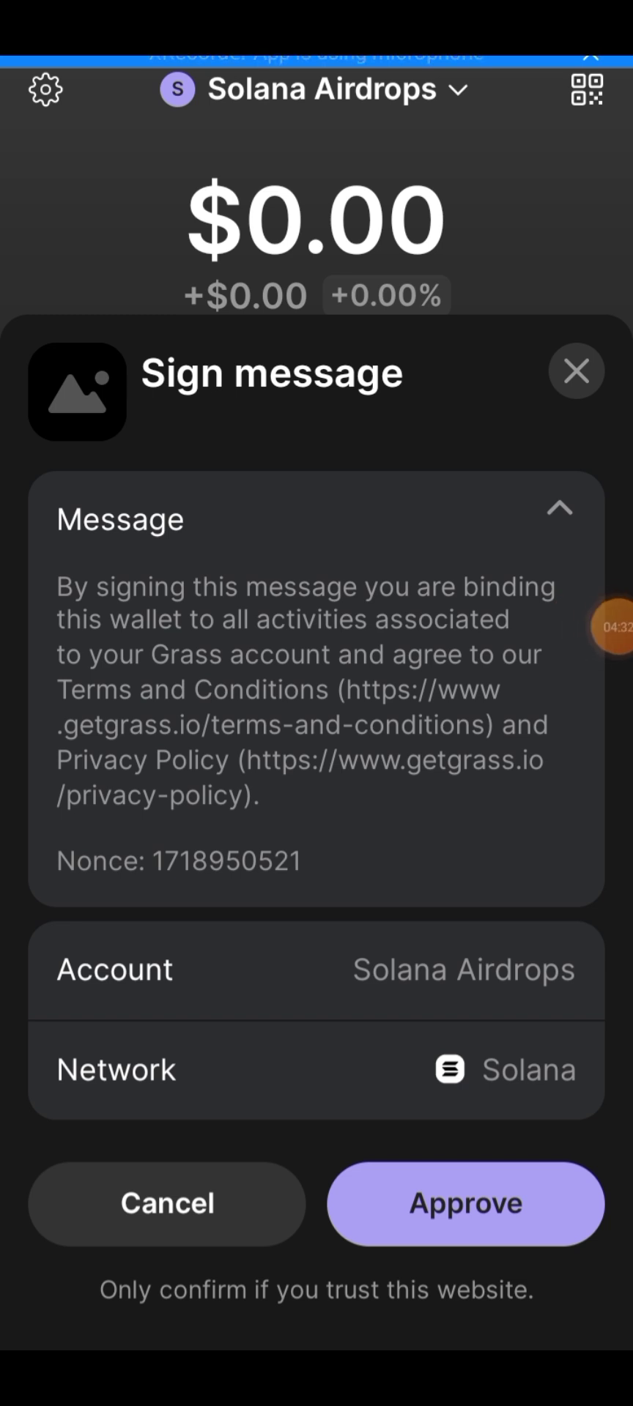
click(466, 1204)
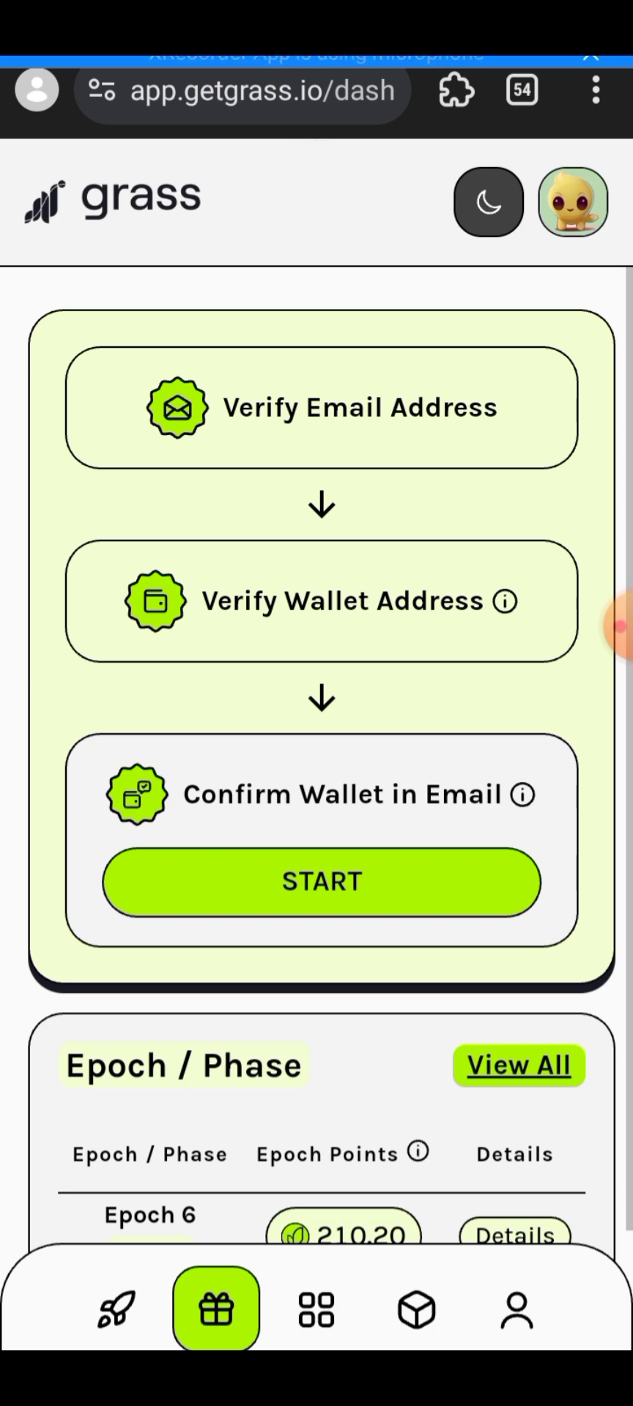
Send Grass's wallet-confirmation link to the account's email, then go to the home screen.
click(323, 882)
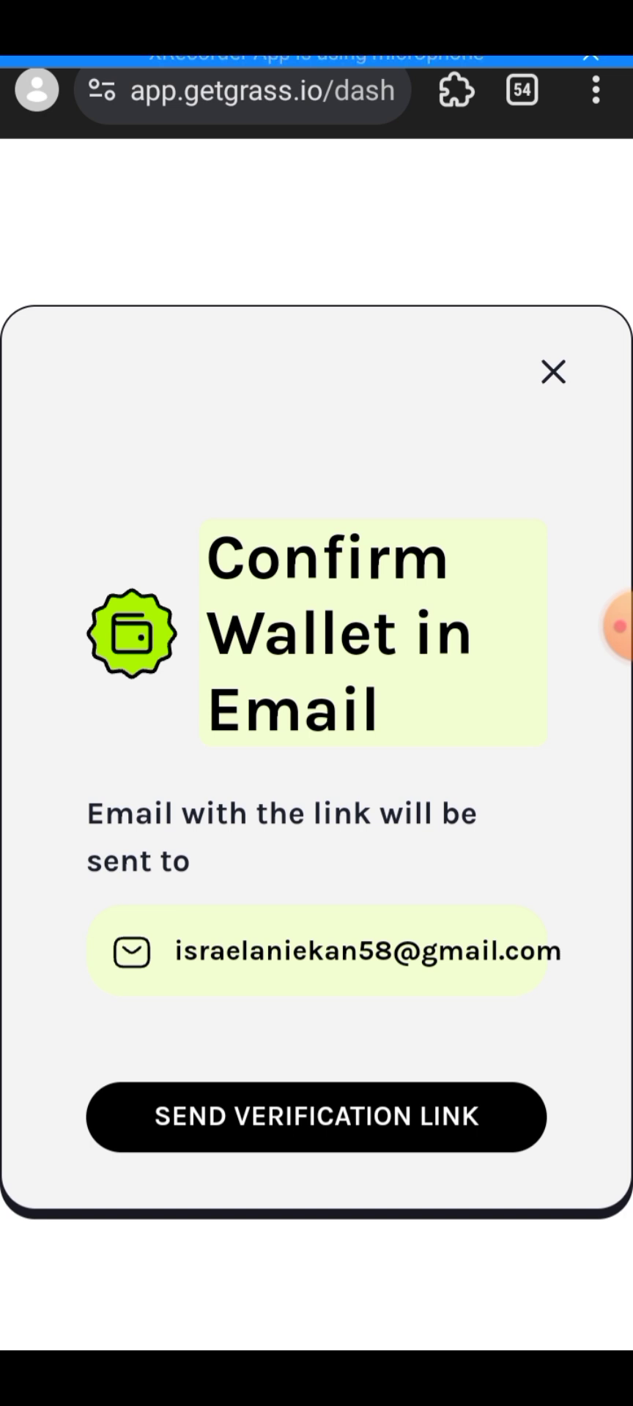
click(316, 1118)
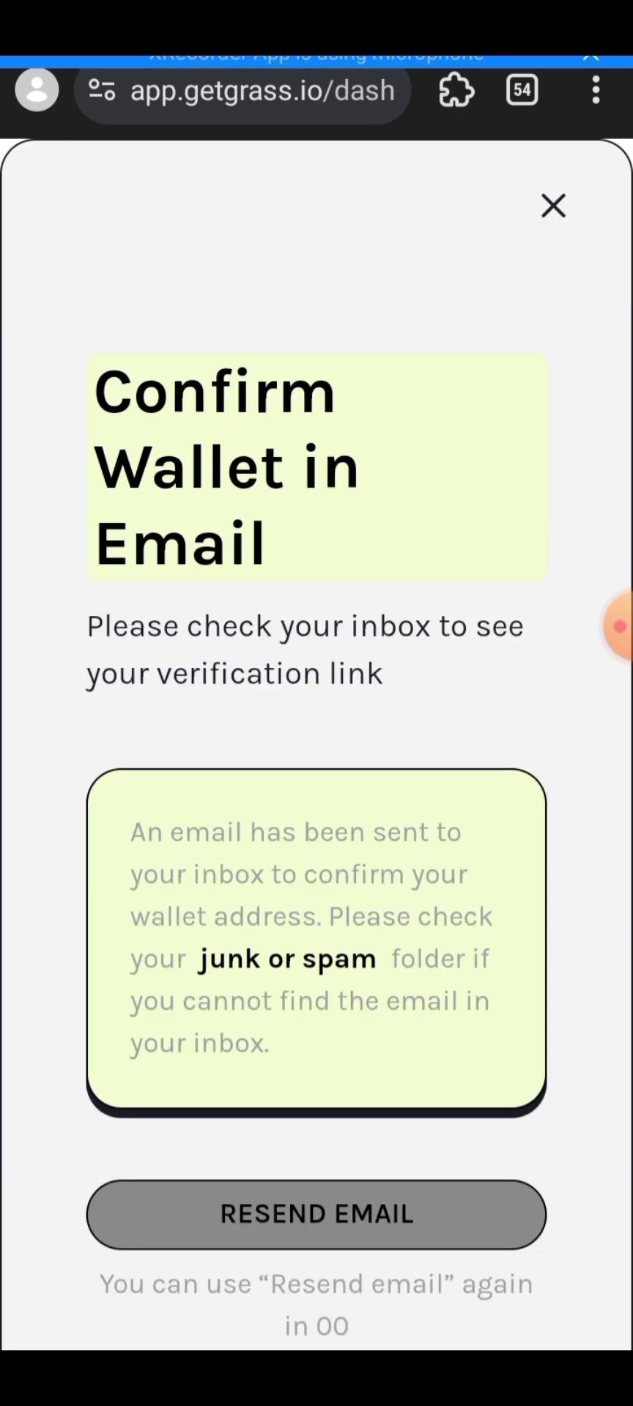
key(Home)
Search the phone's app list and launch an app to reach the Grass confirmation email.
drag(317, 1099, 316, 513)
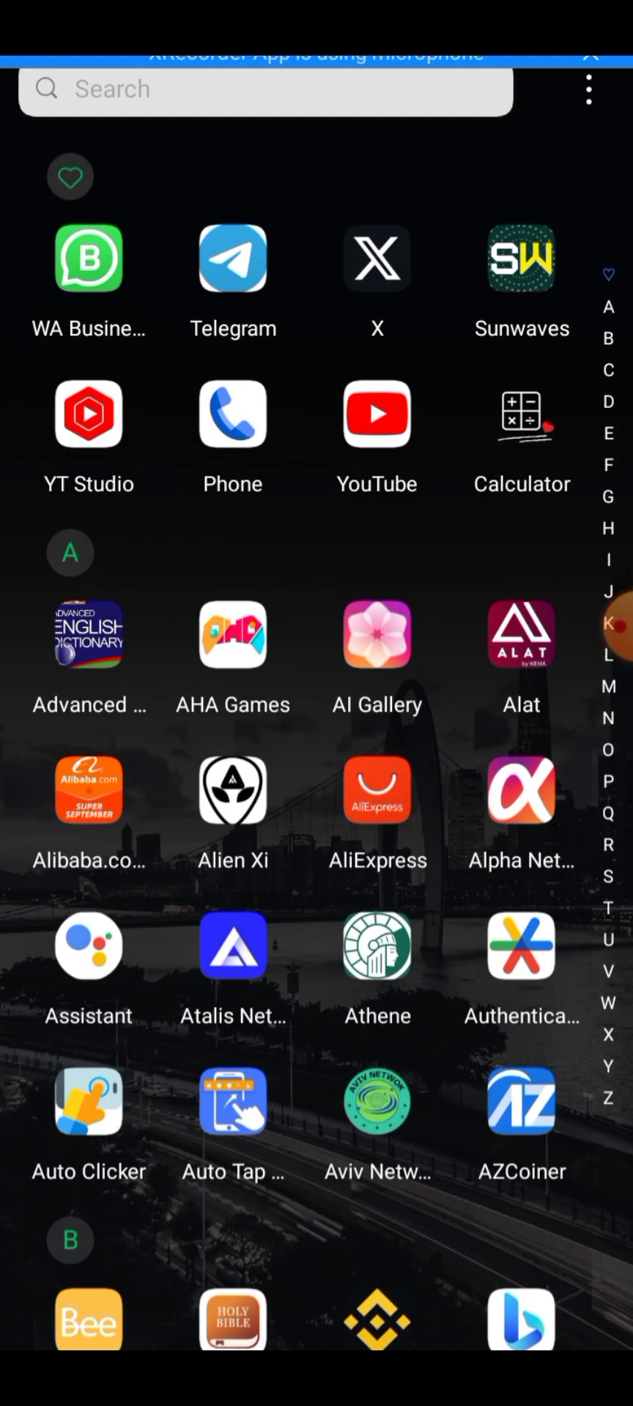
click(219, 94)
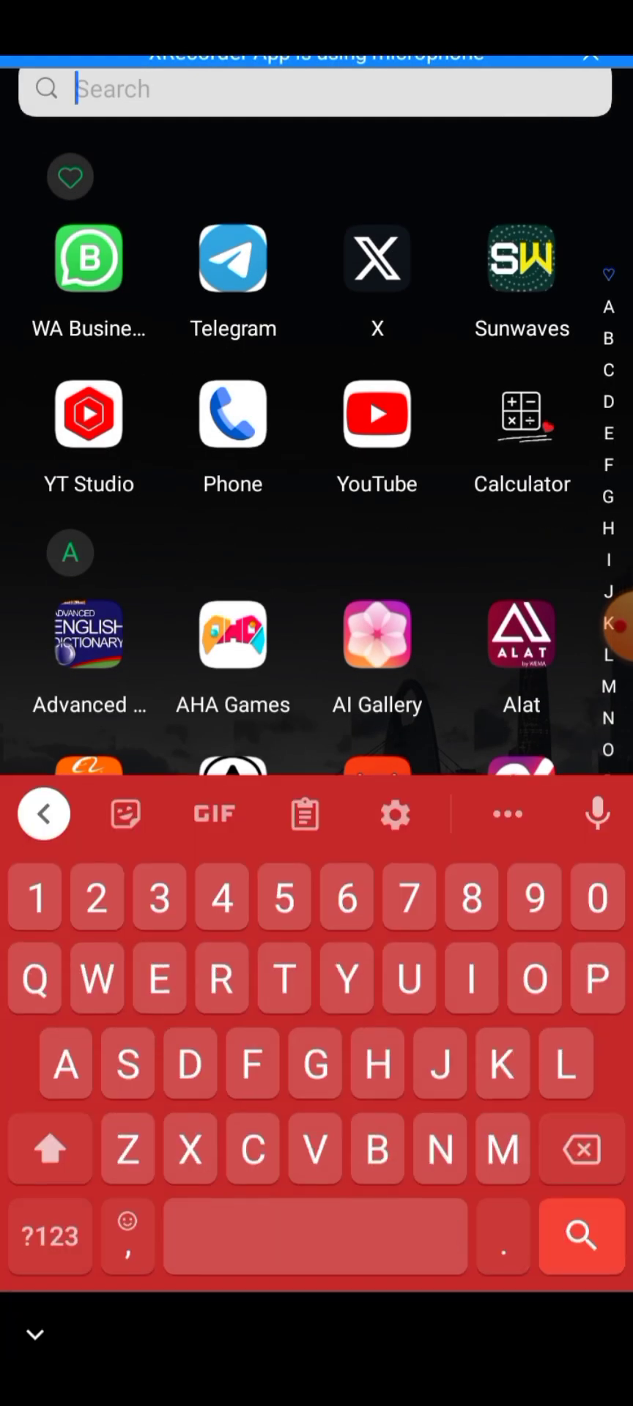
click(615, 626)
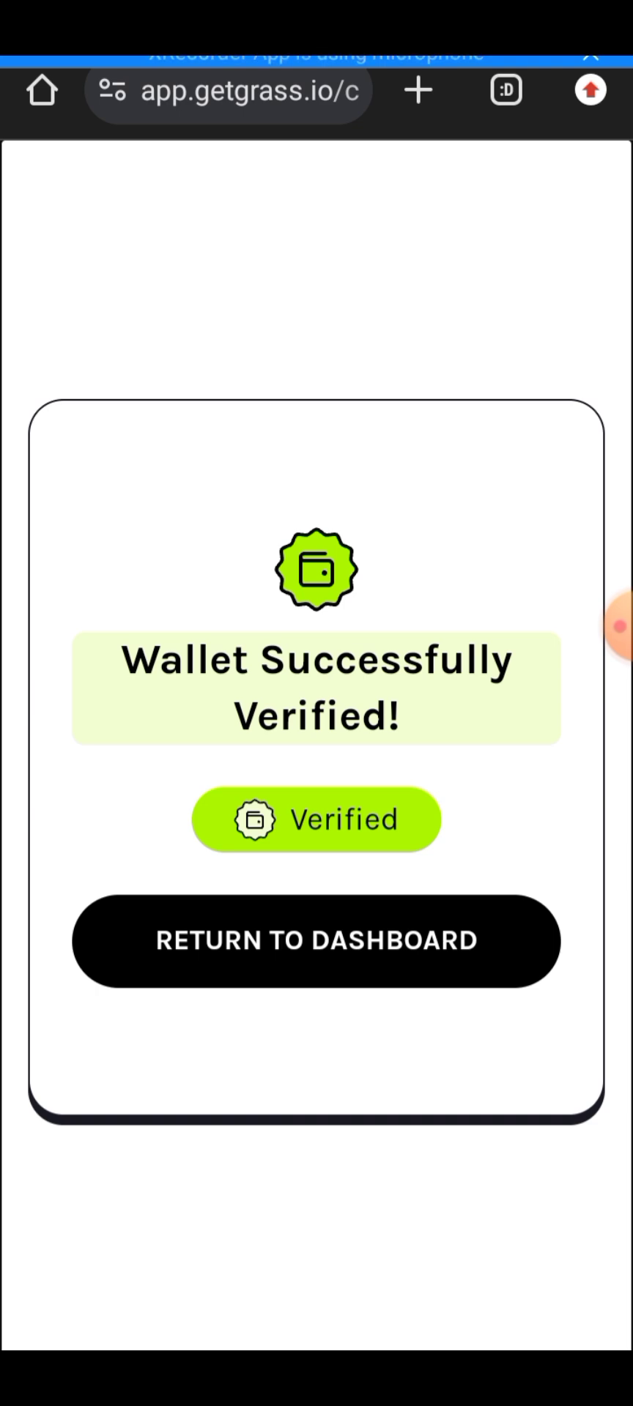
drag(317, 1393, 317, 952)
drag(146, 660, 513, 659)
mouse_move(147, 660)
mouse_down()
mouse_move(513, 659)
mouse_move(110, 659)
mouse_up()
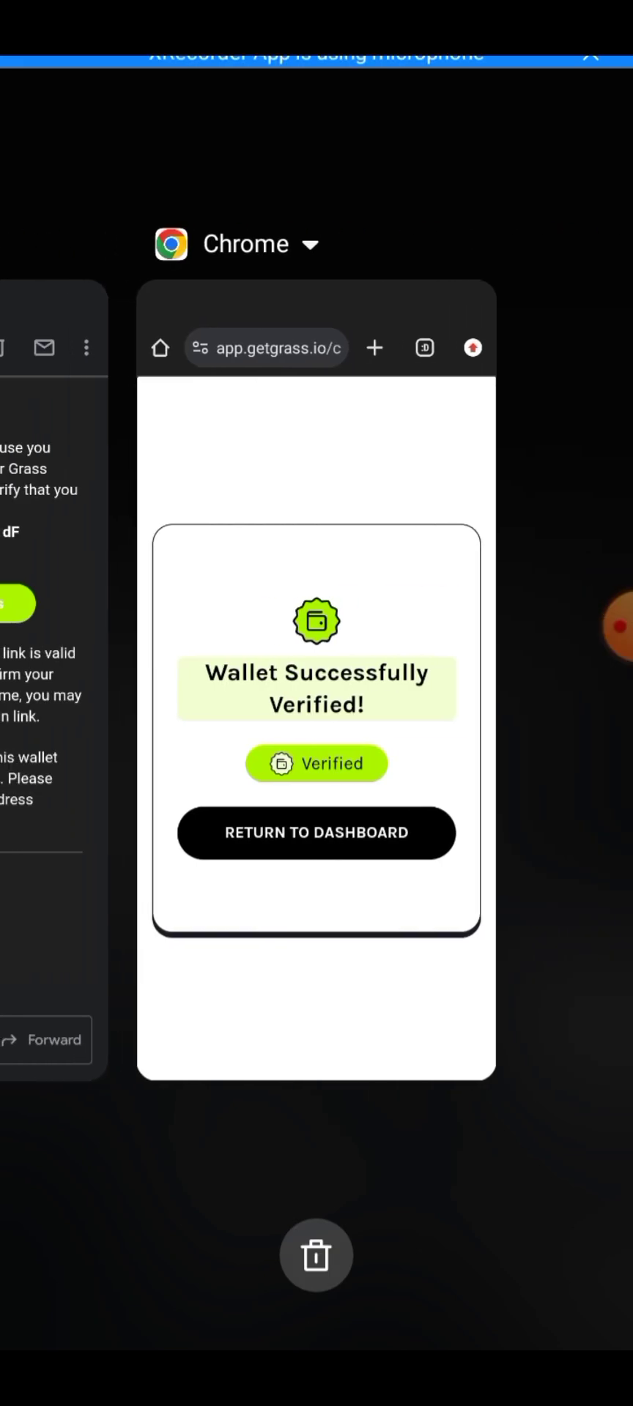
drag(184, 659, 550, 659)
click(580, 696)
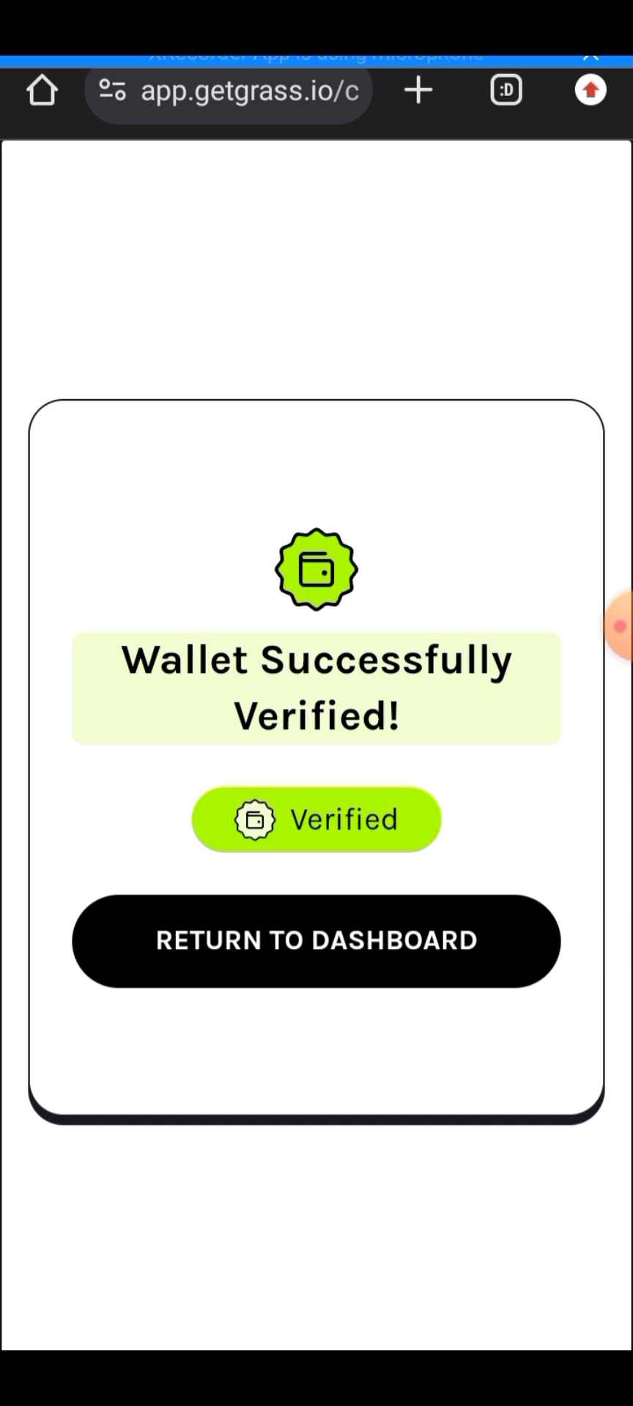
click(619, 626)
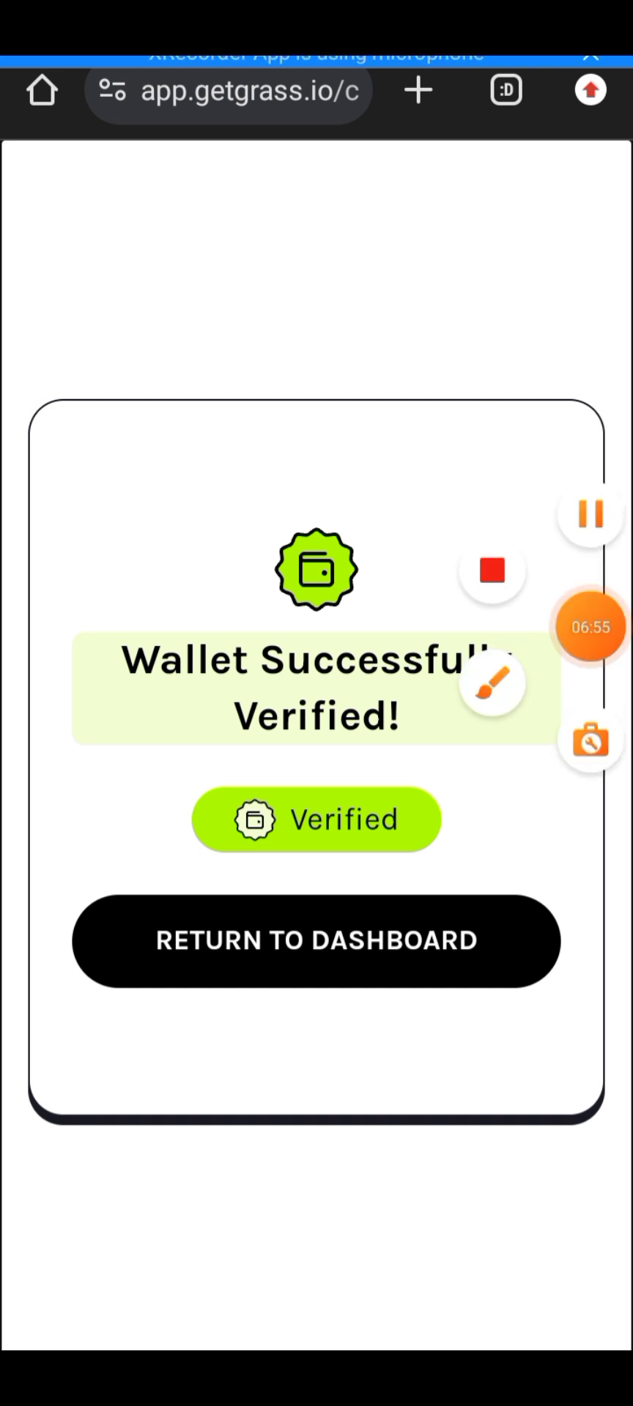